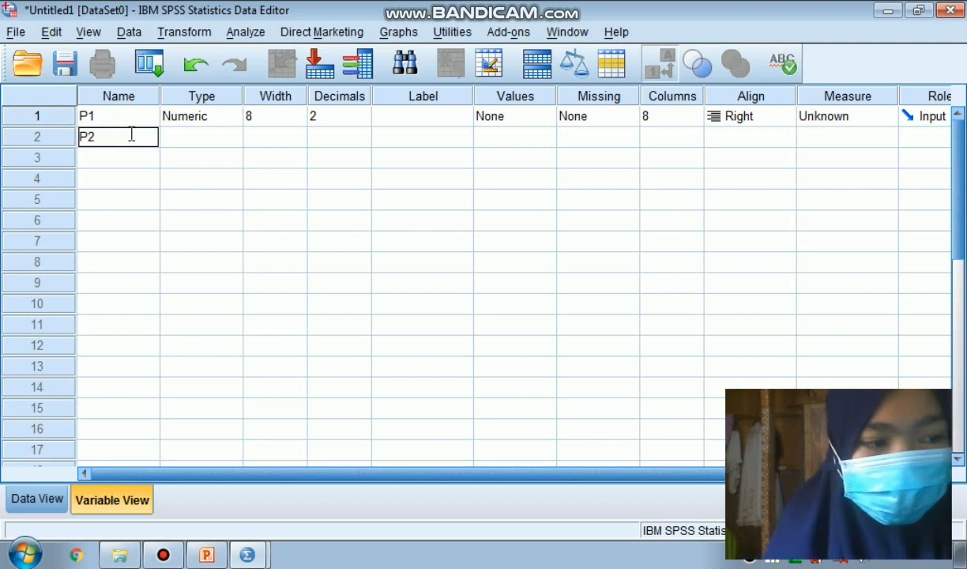
Add a third variable named P3 below P2 in the variable list.
{"action": "left_click", "coordinate": [129, 164]}
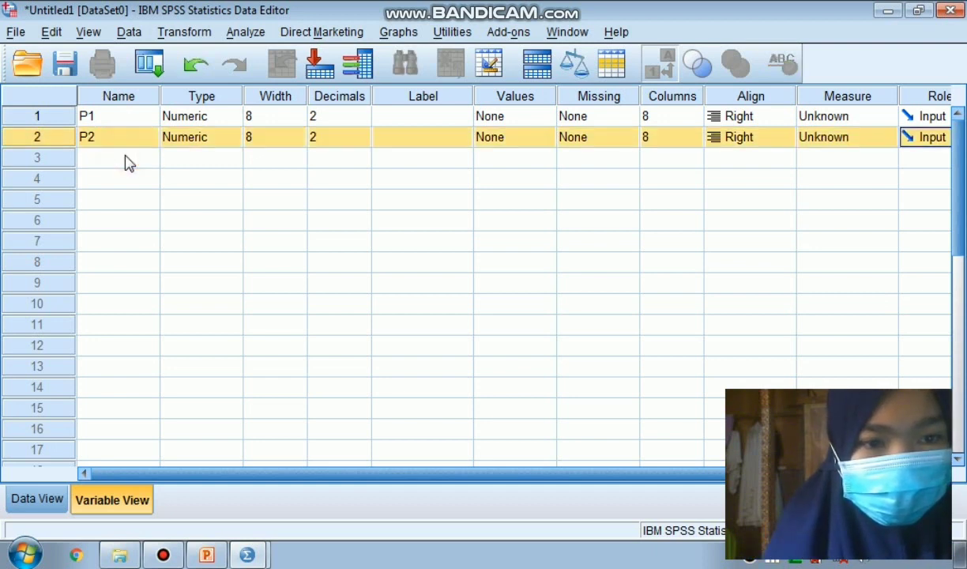
{"action": "left_click", "coordinate": [126, 161]}
{"action": "type", "text": "P"}
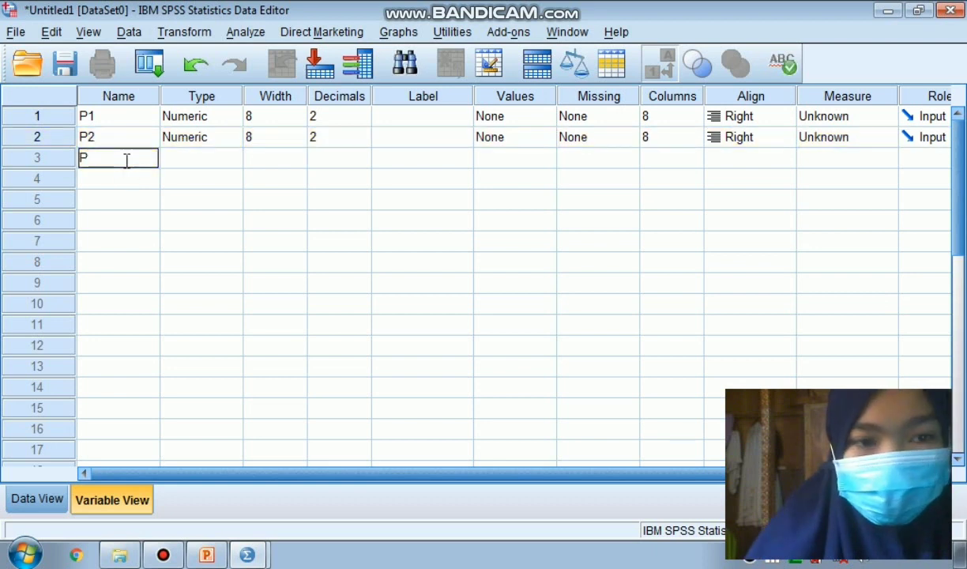
{"action": "type", "text": "3"}
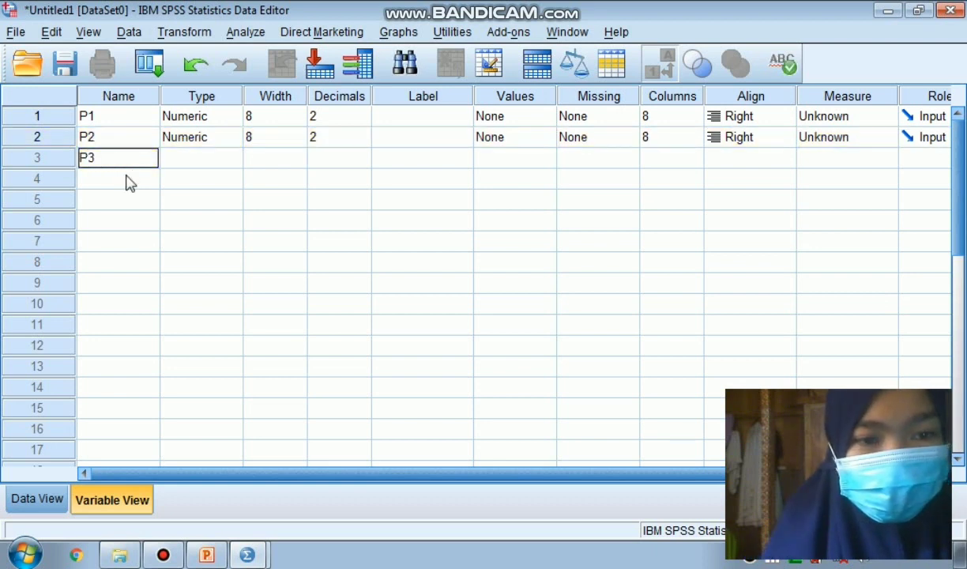
Add a fourth variable named Total below P3.
{"action": "left_click", "coordinate": [127, 178]}
{"action": "left_click", "coordinate": [127, 183]}
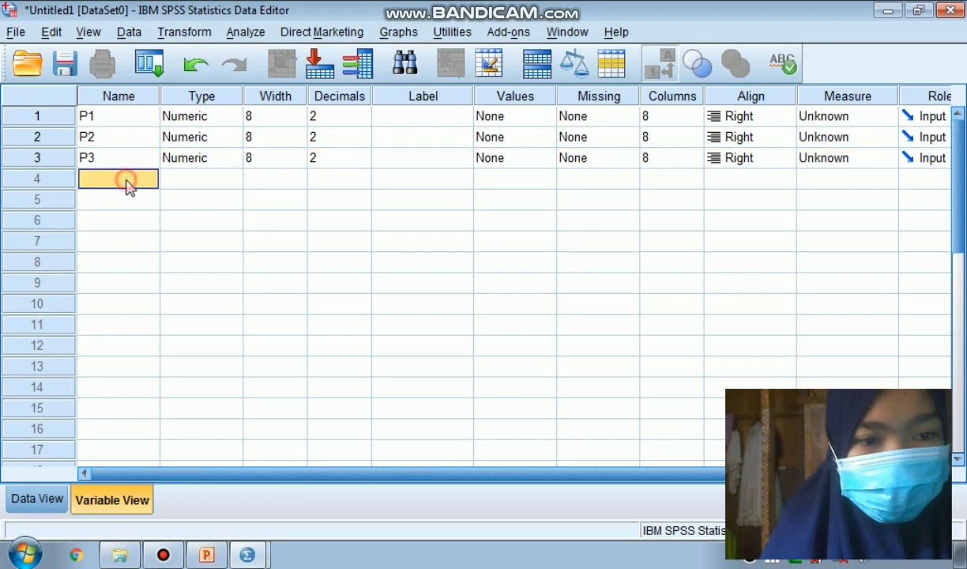
{"action": "type", "text": "T"}
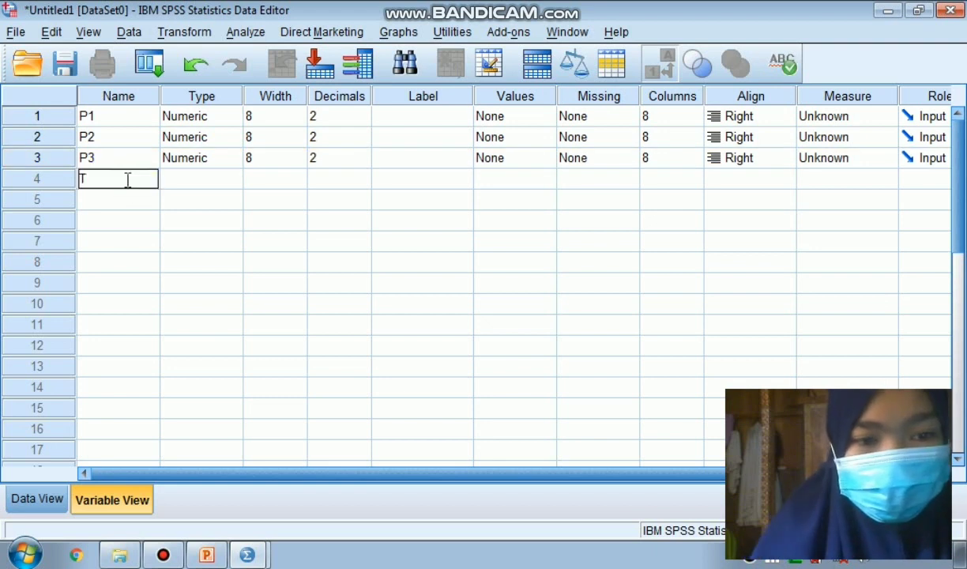
{"action": "type", "text": "o"}
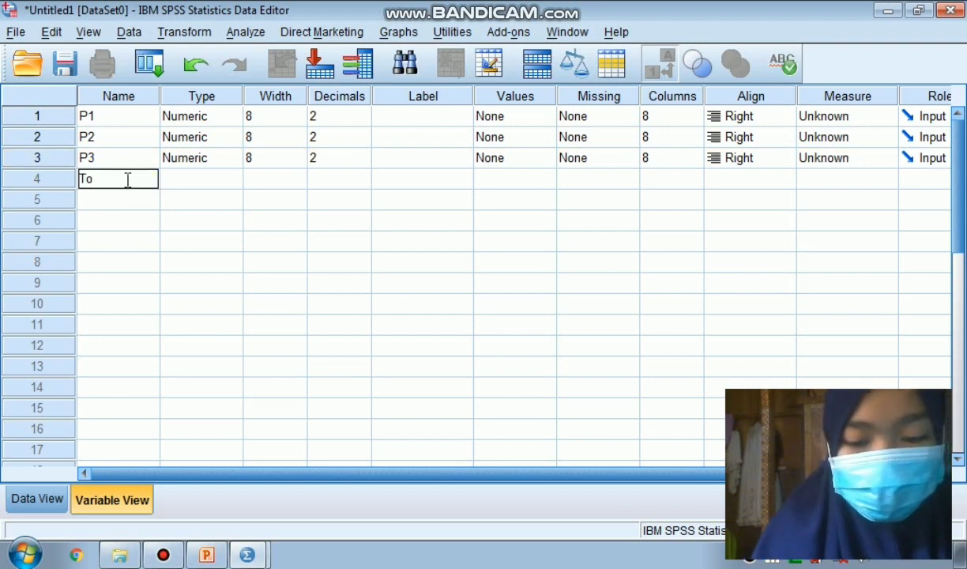
{"action": "type", "text": "tal"}
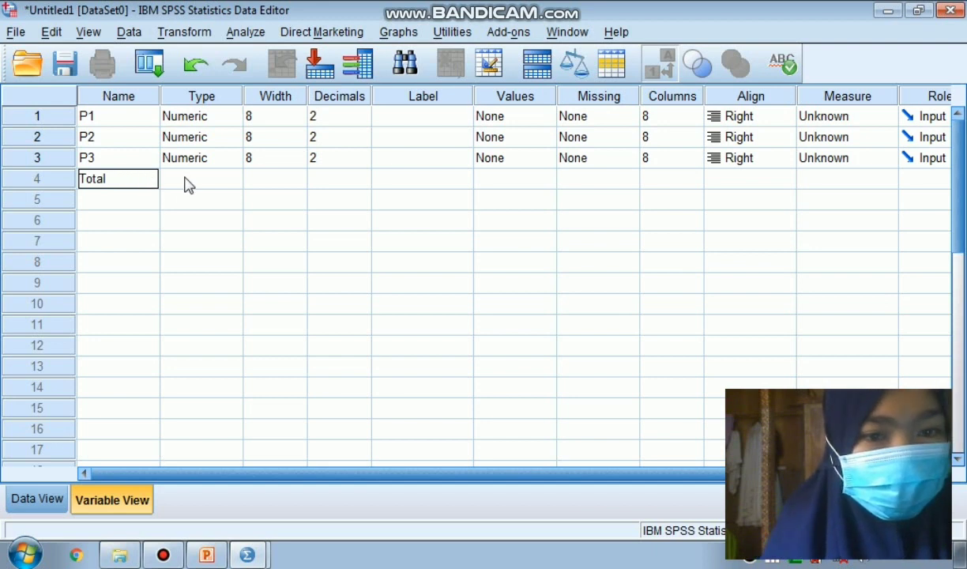
Set the number of decimals to 0 for variables P1 and P2.
{"action": "left_click", "coordinate": [336, 123]}
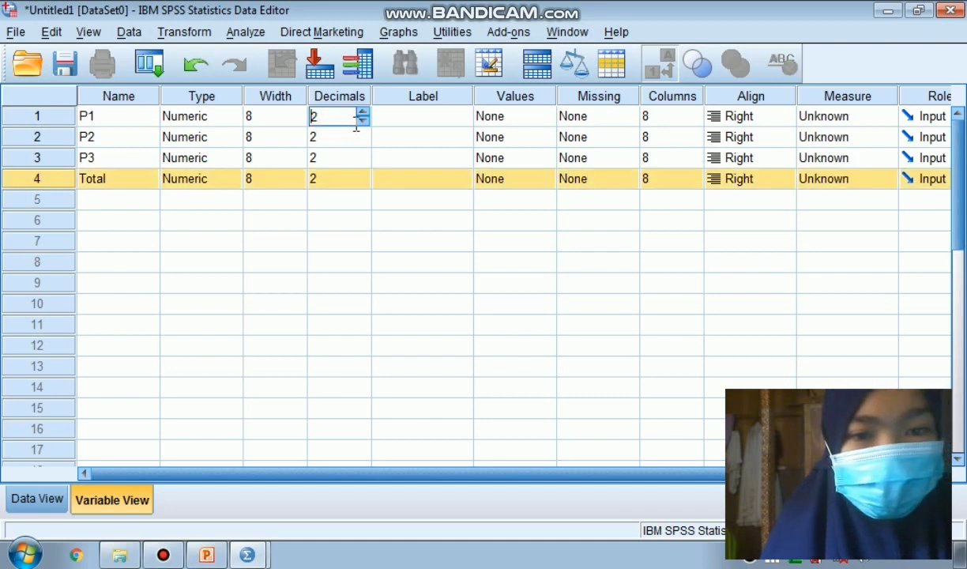
{"action": "left_click", "coordinate": [363, 123]}
{"action": "left_click", "coordinate": [363, 122]}
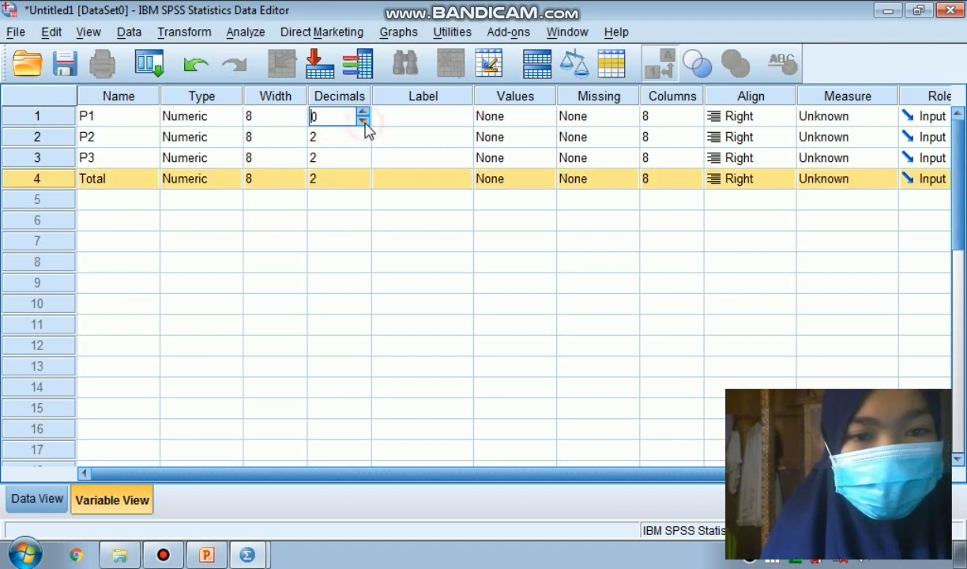
{"action": "left_click", "coordinate": [363, 140]}
{"action": "left_click", "coordinate": [363, 140]}
{"action": "left_click", "coordinate": [363, 140]}
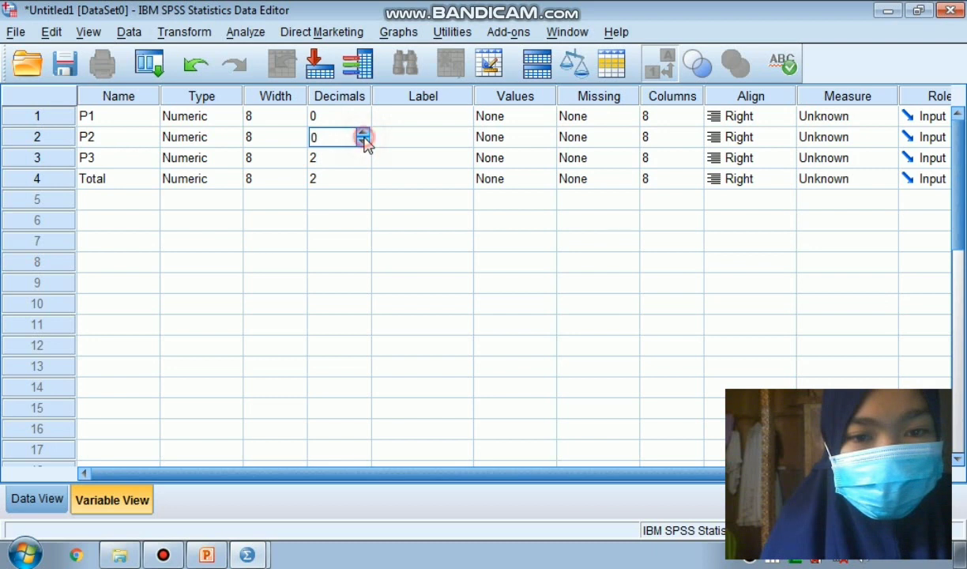
Set the number of decimals to 0 for variables P3 and Total.
{"action": "left_click", "coordinate": [364, 161]}
{"action": "left_click", "coordinate": [362, 155]}
{"action": "left_click", "coordinate": [364, 162]}
{"action": "left_click", "coordinate": [364, 163]}
{"action": "left_click", "coordinate": [365, 174]}
{"action": "left_click", "coordinate": [362, 175]}
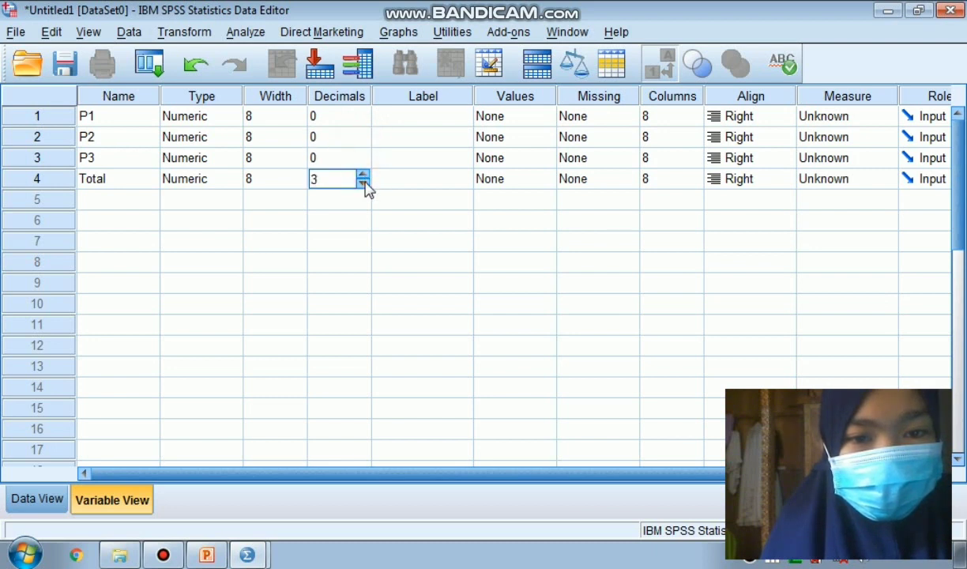
{"action": "left_click", "coordinate": [363, 183]}
{"action": "left_click", "coordinate": [363, 182]}
{"action": "left_click", "coordinate": [363, 183]}
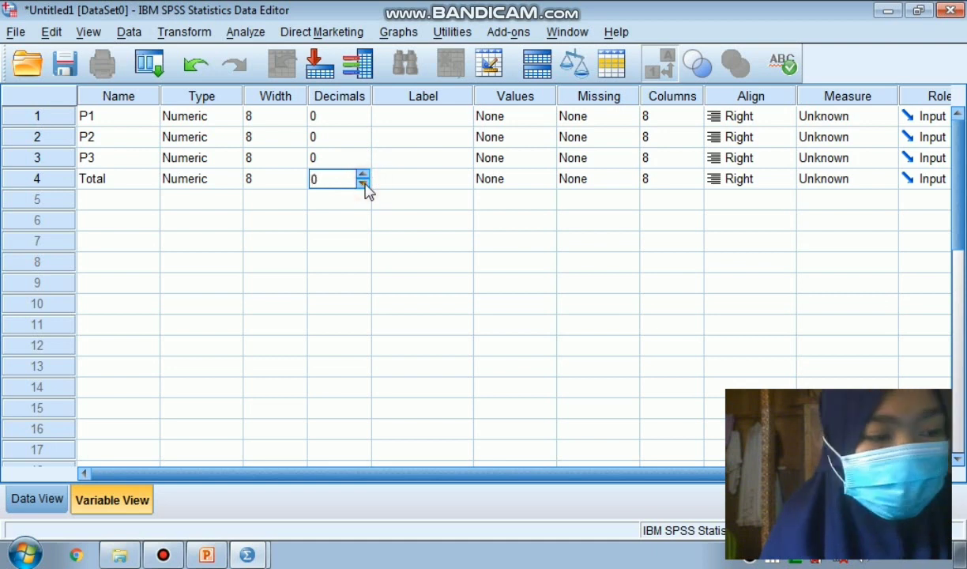
Give variable P1 the label "Pertanyaan 1".
{"action": "left_click", "coordinate": [432, 119]}
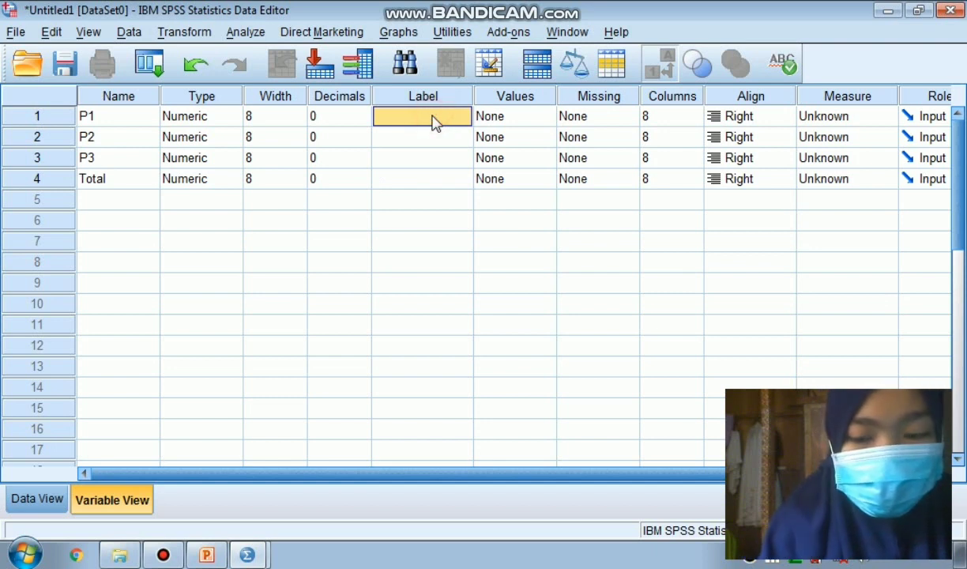
{"action": "left_click", "coordinate": [434, 117]}
{"action": "type", "text": "P"}
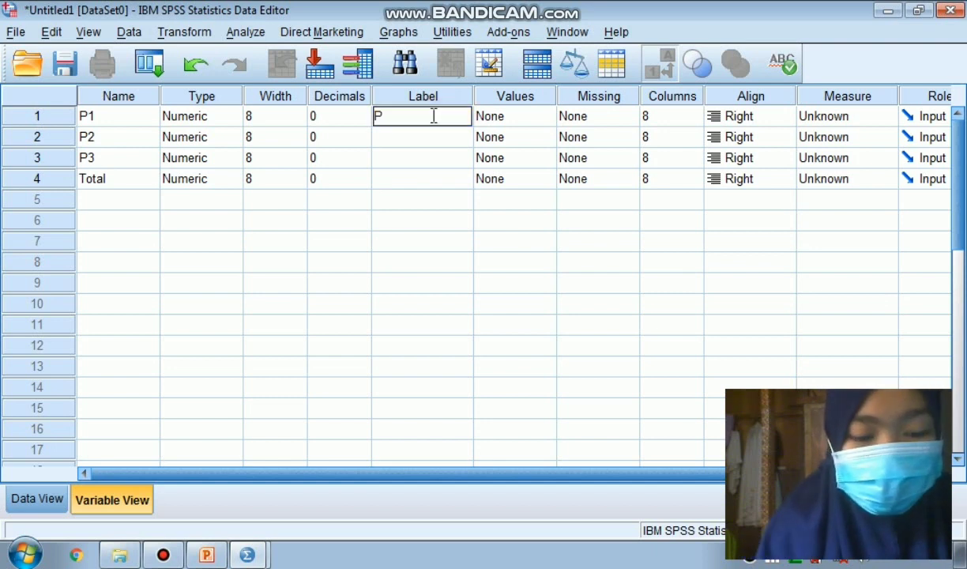
{"action": "type", "text": "ertanyaan"}
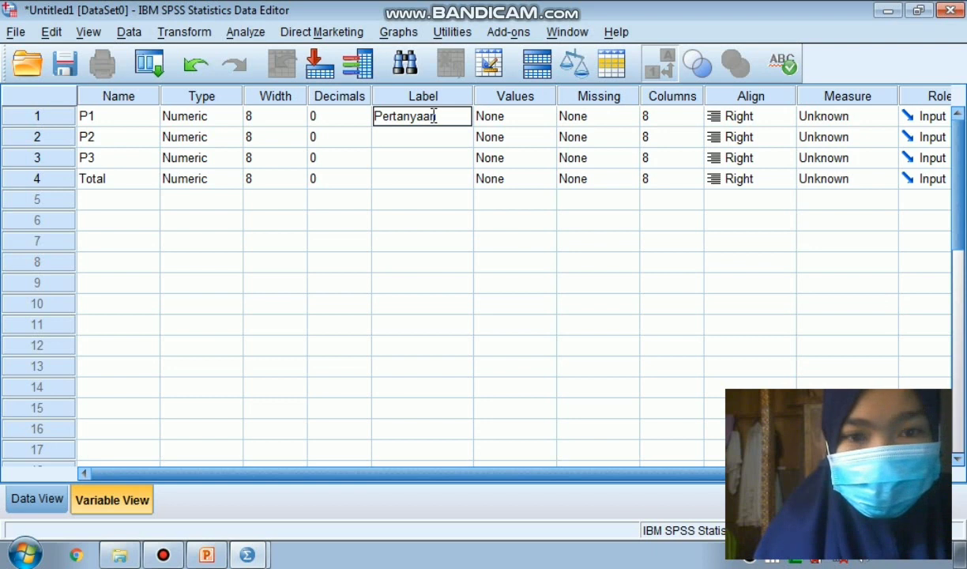
{"action": "type", "text": " 1"}
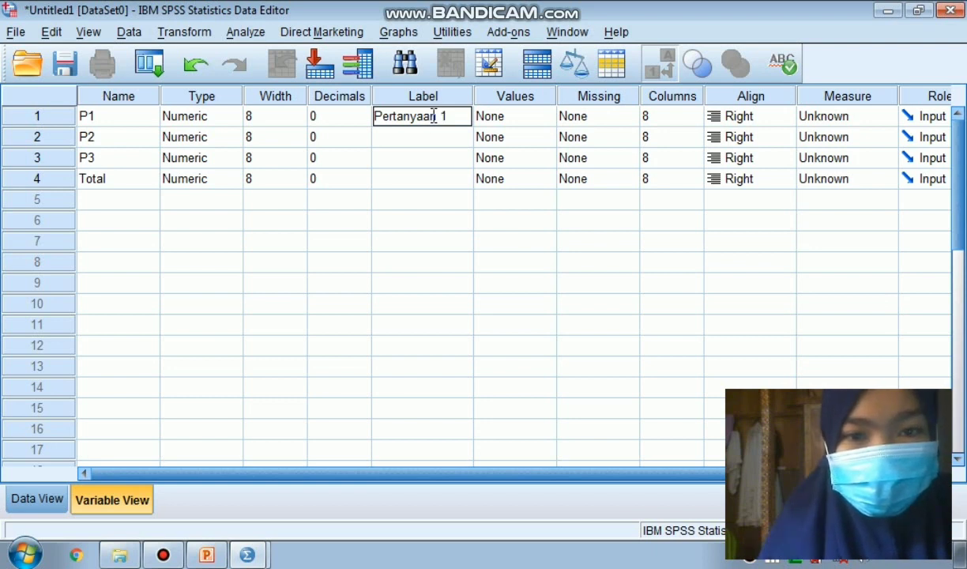
Give variable P2 the label "Pertanyaan 2".
{"action": "left_click", "coordinate": [433, 138]}
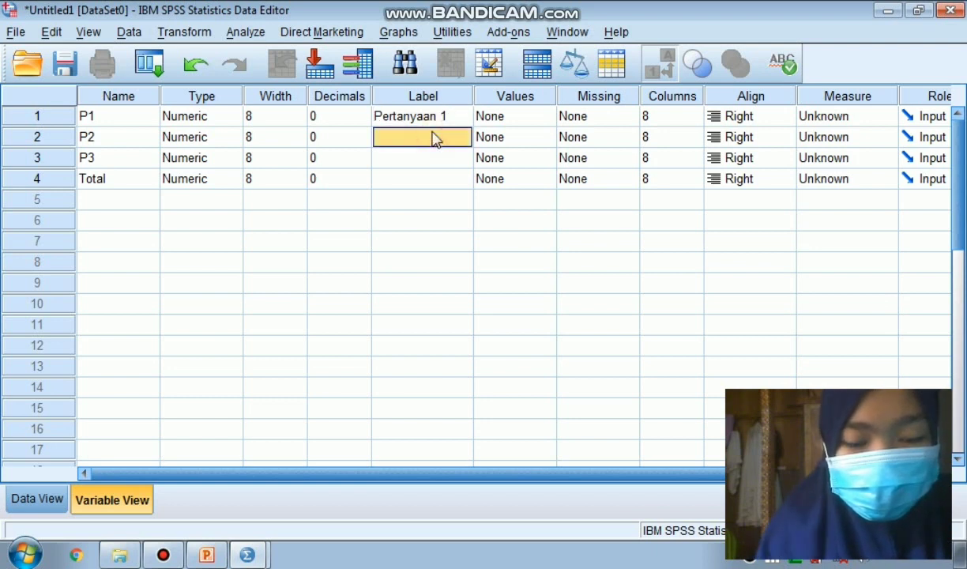
{"action": "left_click", "coordinate": [434, 136]}
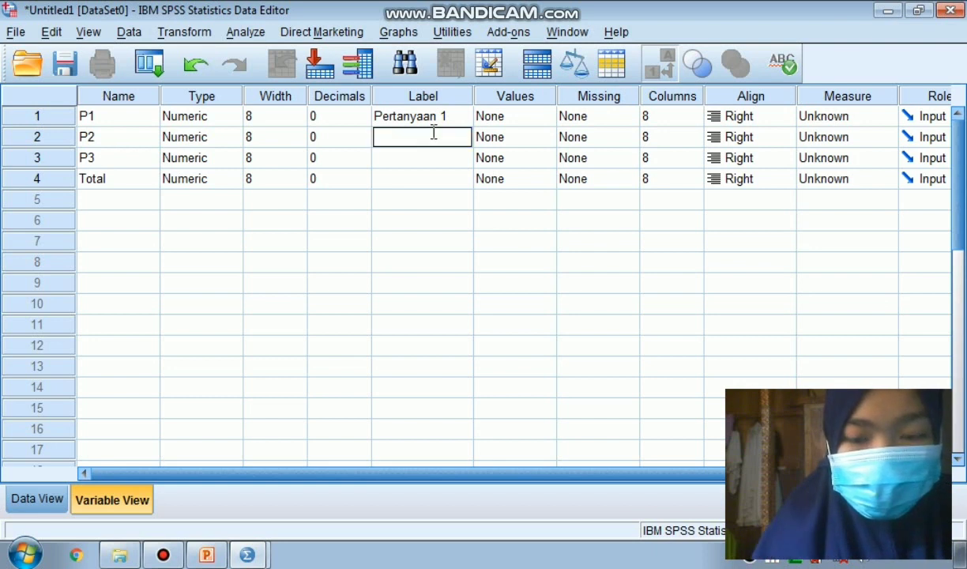
{"action": "type", "text": "Pertanyaa"}
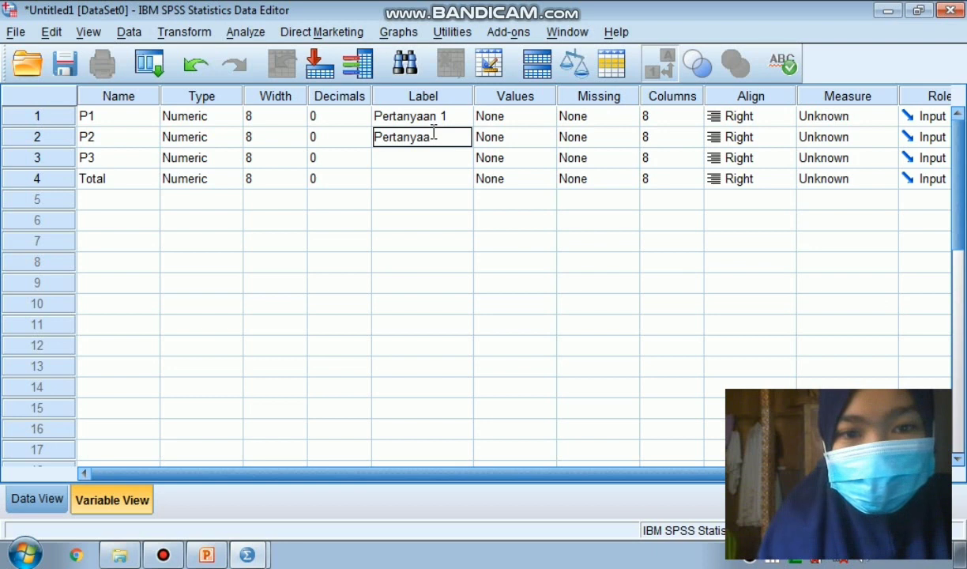
{"action": "type", "text": "n 2"}
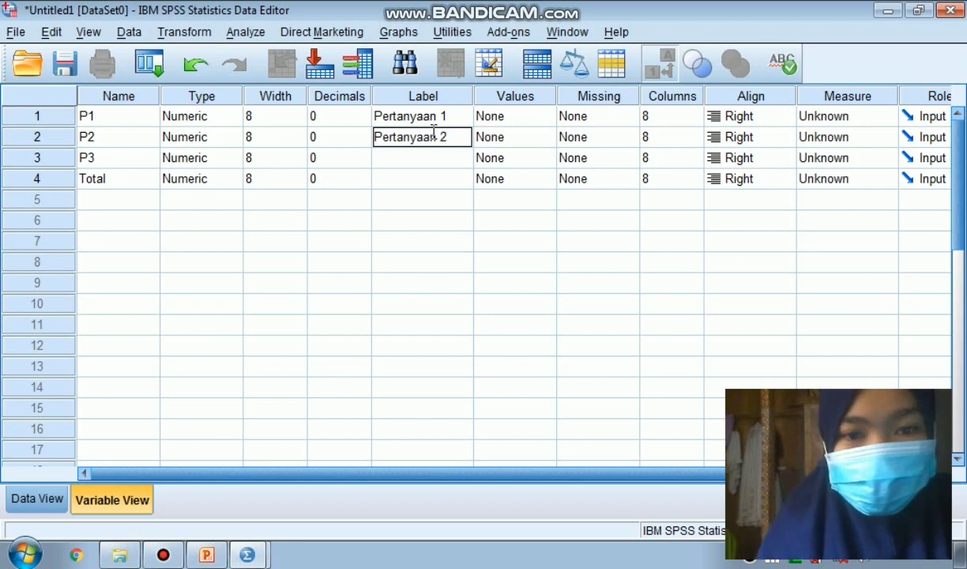
Give variable P3 the label "Pertanyaan 3".
{"action": "left_click", "coordinate": [436, 159]}
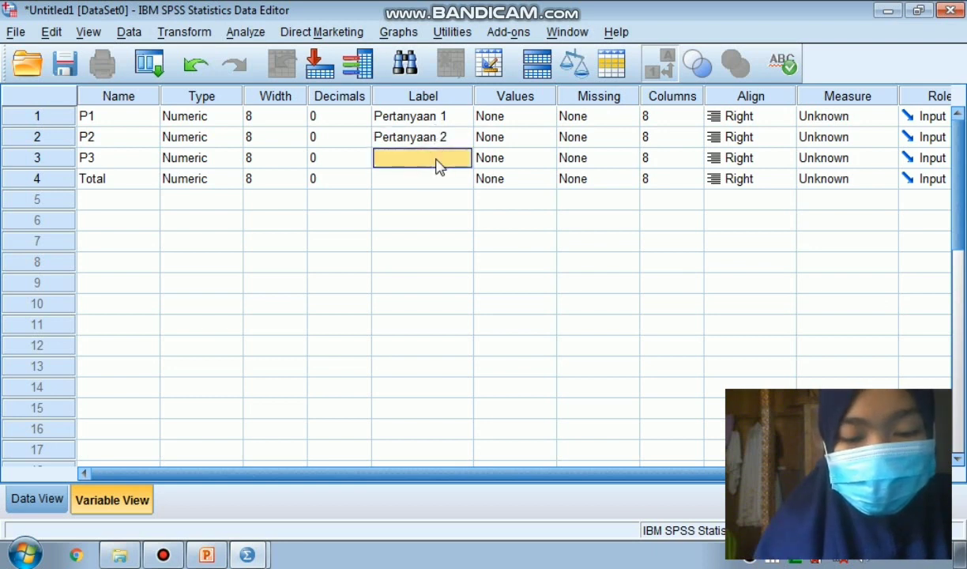
{"action": "double_click", "coordinate": [438, 158]}
{"action": "type", "text": "P"}
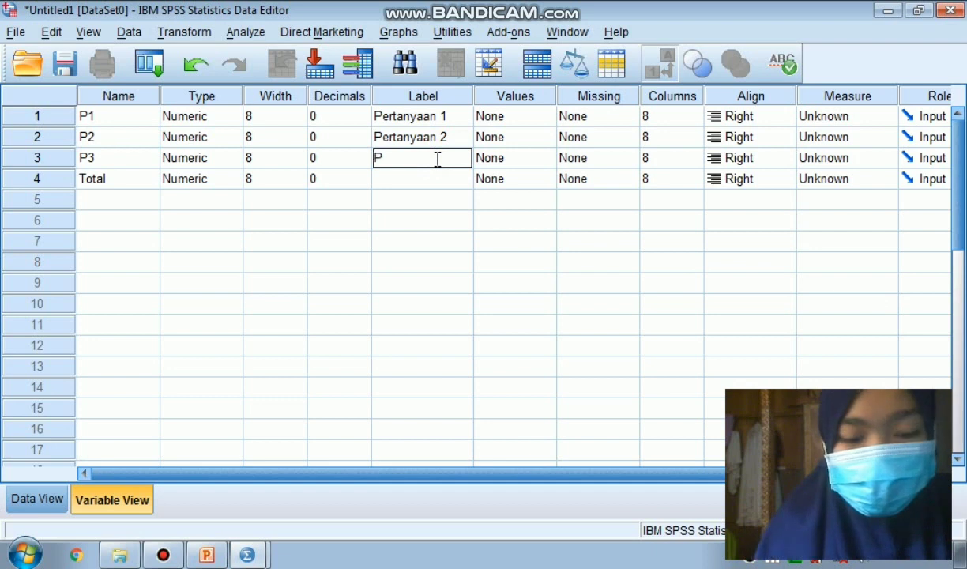
{"action": "type", "text": "ERTANY"}
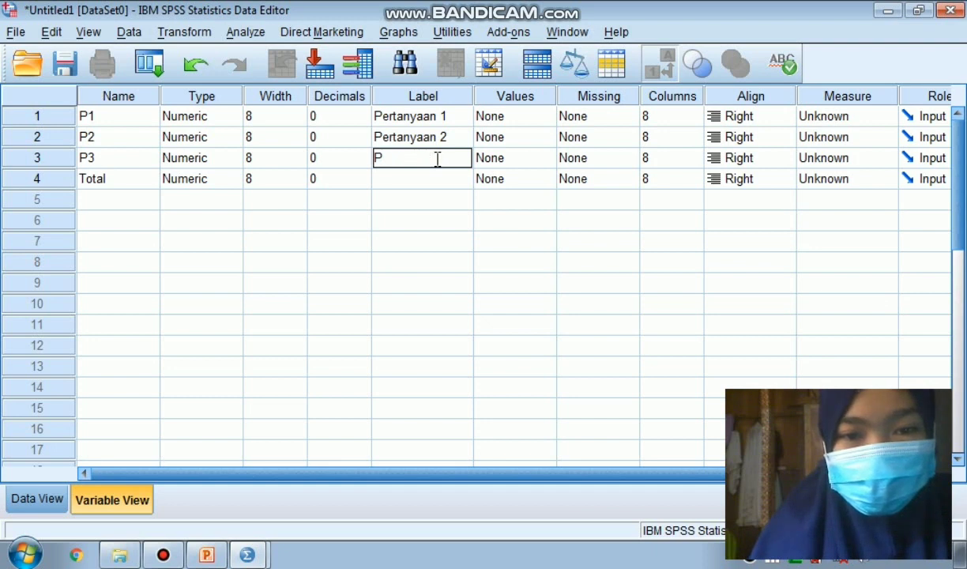
{"action": "type", "text": "ertan"}
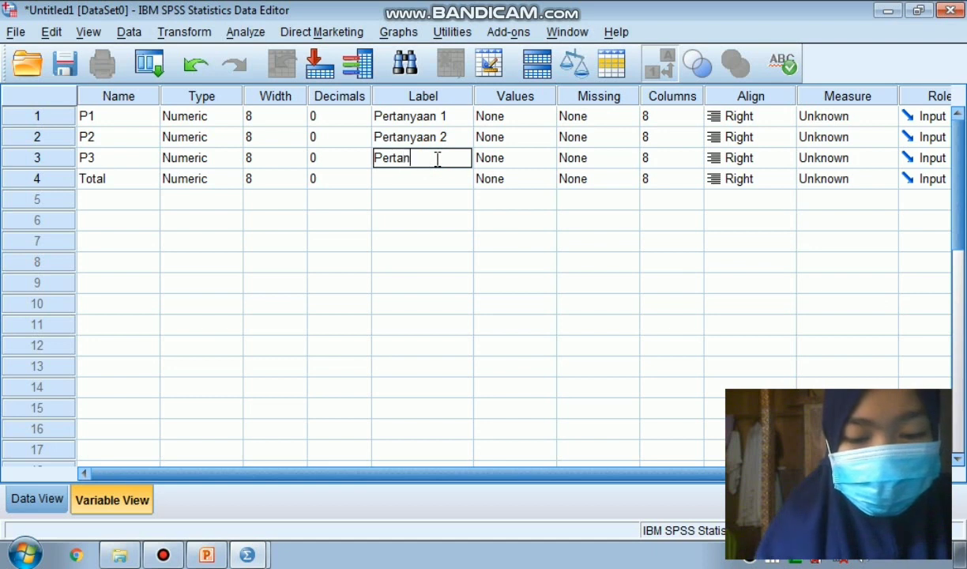
{"action": "type", "text": "yaan 3"}
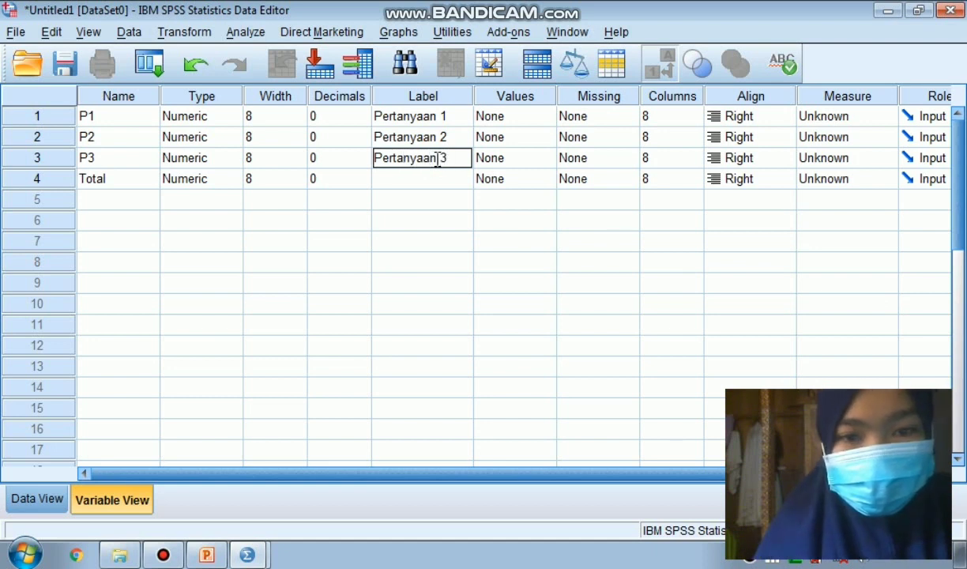
Give the fourth variable, Total, the label "Total".
{"action": "left_click", "coordinate": [435, 181]}
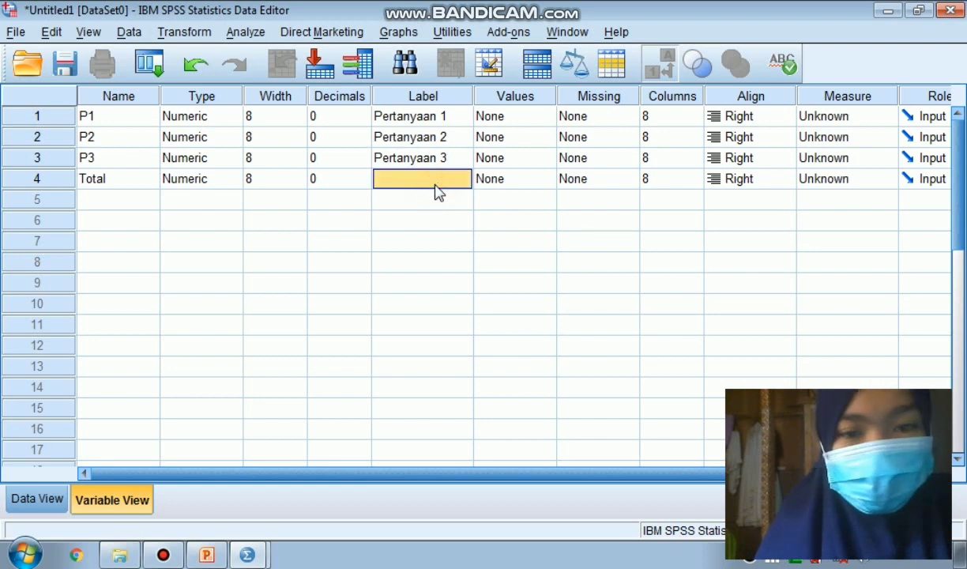
{"action": "left_click", "coordinate": [436, 184]}
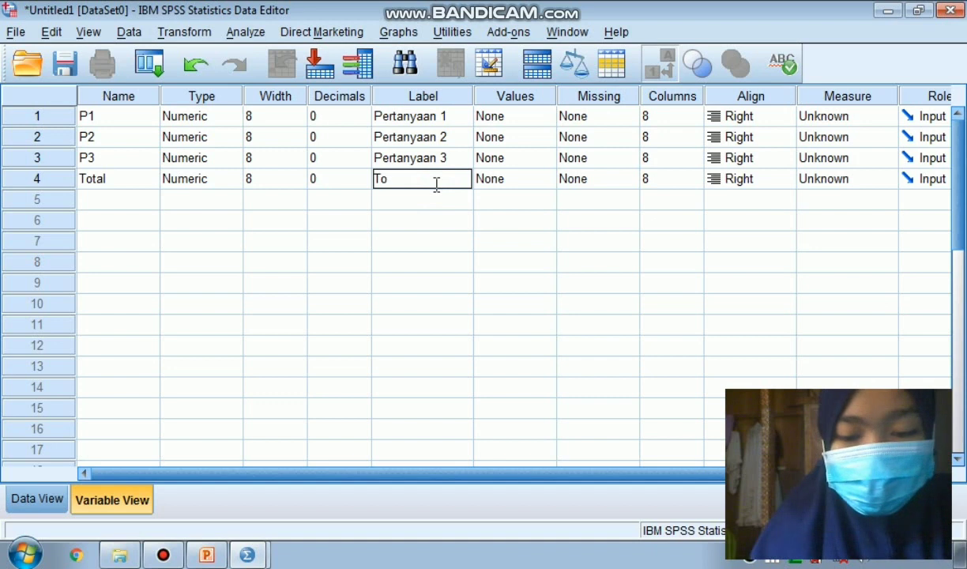
{"action": "type", "text": "otal"}
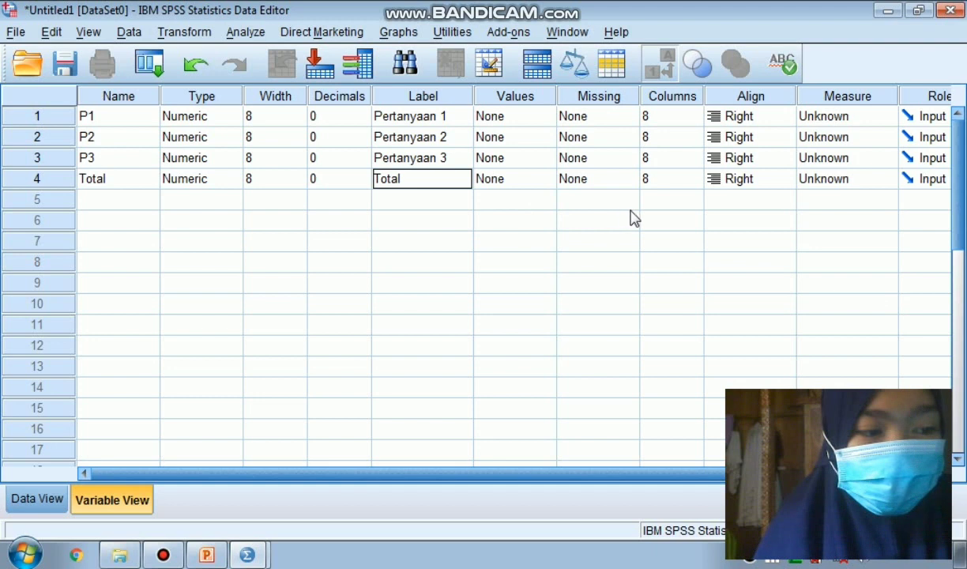
Set the measurement level of P1, P2, P3 and Total to Scale.
{"action": "left_click", "coordinate": [842, 120]}
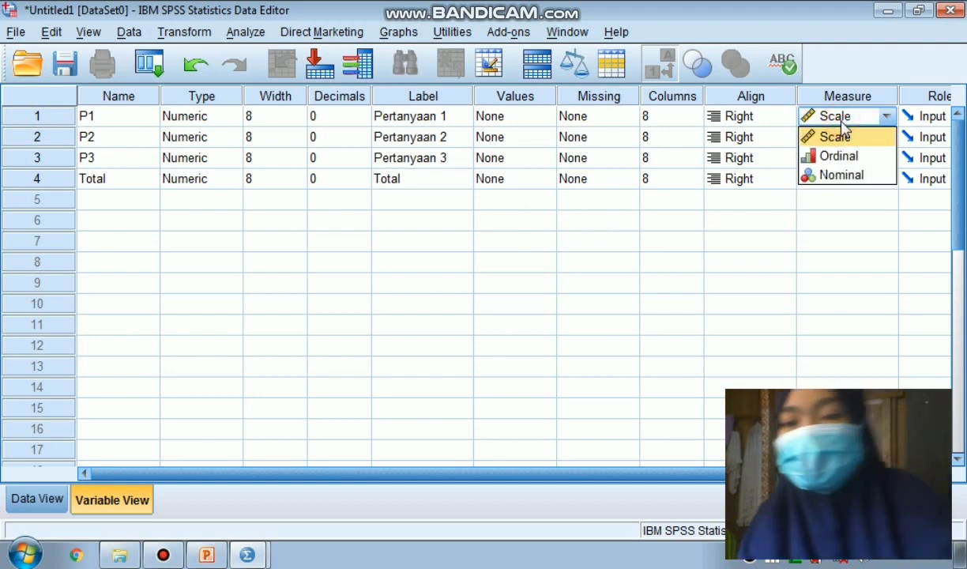
{"action": "left_click", "coordinate": [847, 119]}
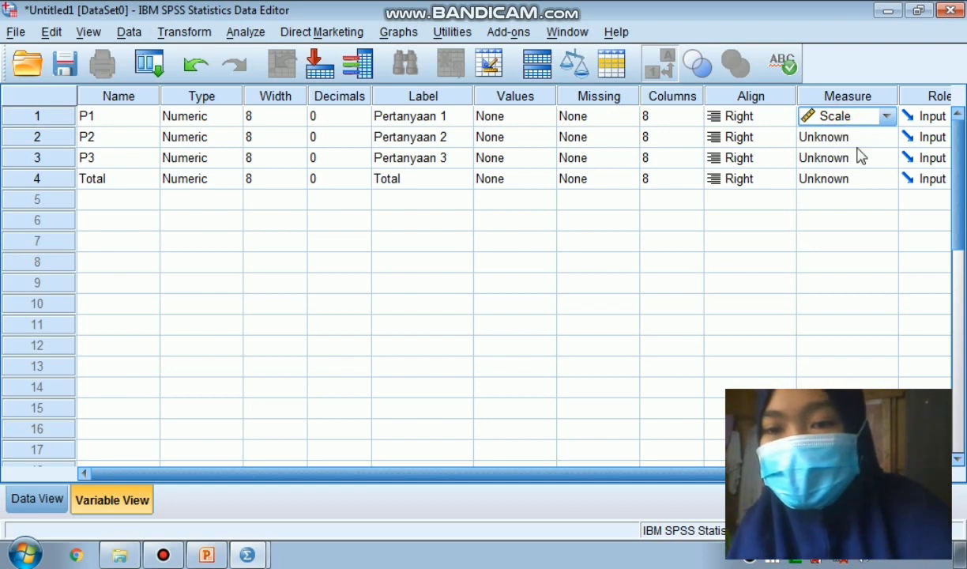
{"action": "left_click", "coordinate": [883, 137]}
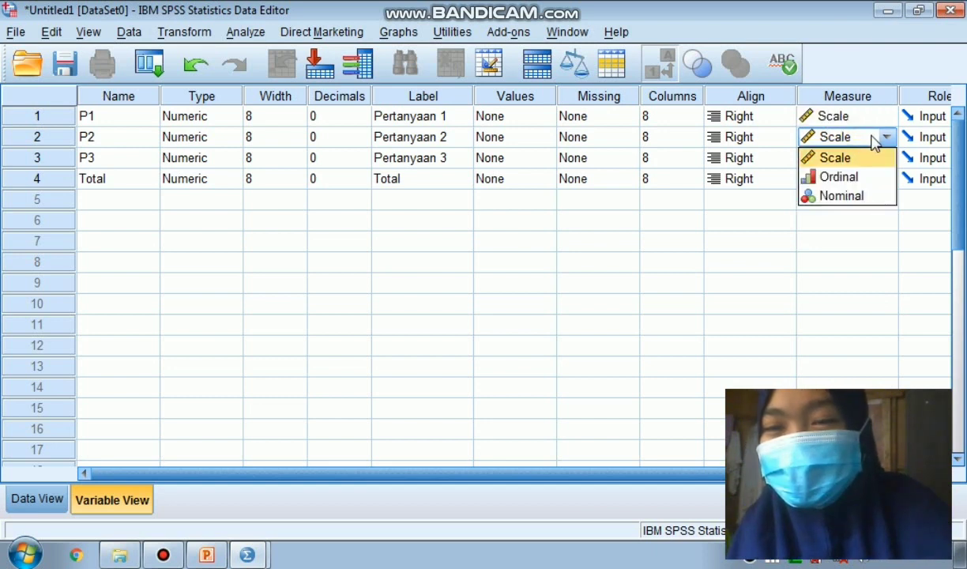
{"action": "left_click", "coordinate": [876, 158]}
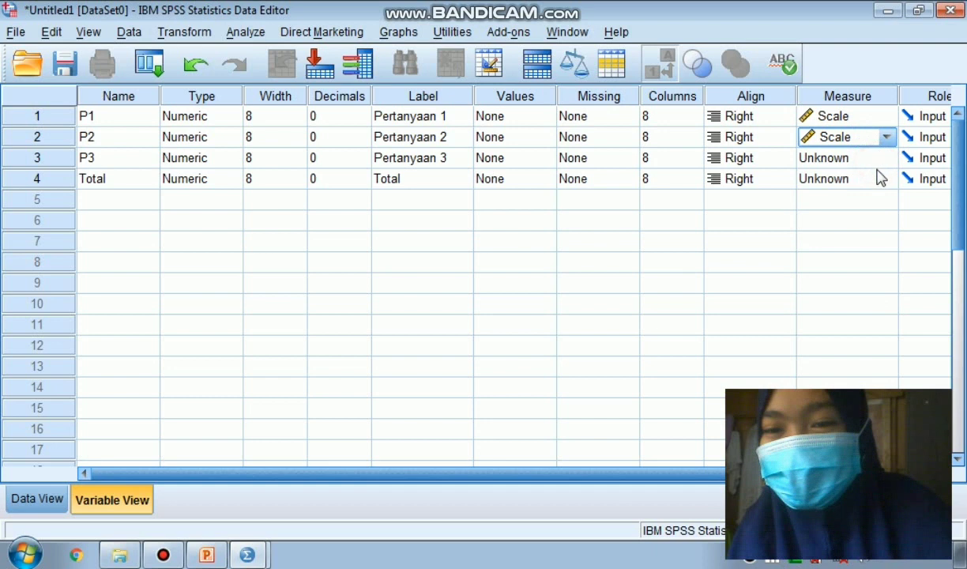
{"action": "left_click", "coordinate": [875, 162]}
{"action": "left_click", "coordinate": [879, 170]}
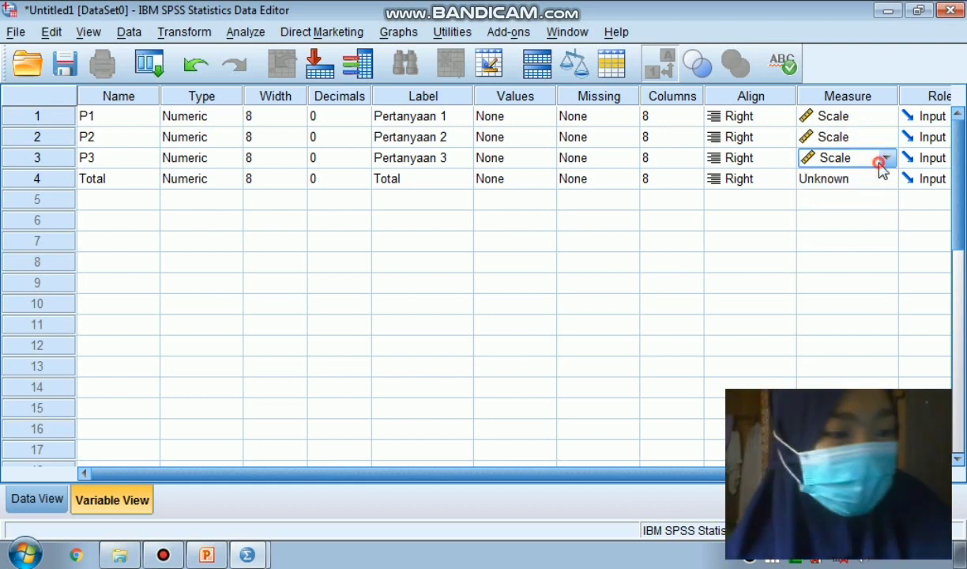
{"action": "left_click", "coordinate": [882, 184]}
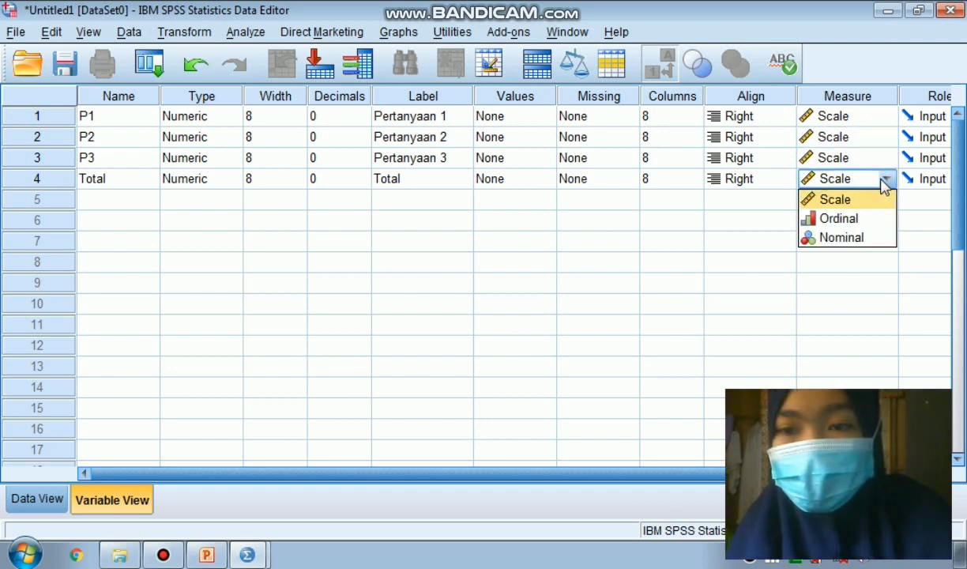
{"action": "left_click", "coordinate": [885, 181]}
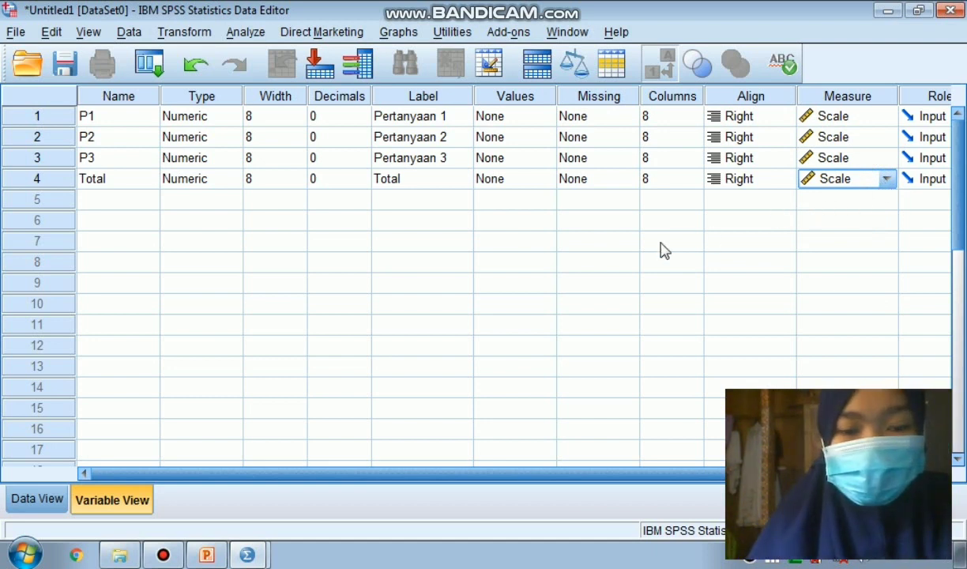
Paste the block already copied from Excel range A1:D10 into the data sheet's P1 to Total columns, starting at row 1.
{"action": "left_click", "coordinate": [37, 499]}
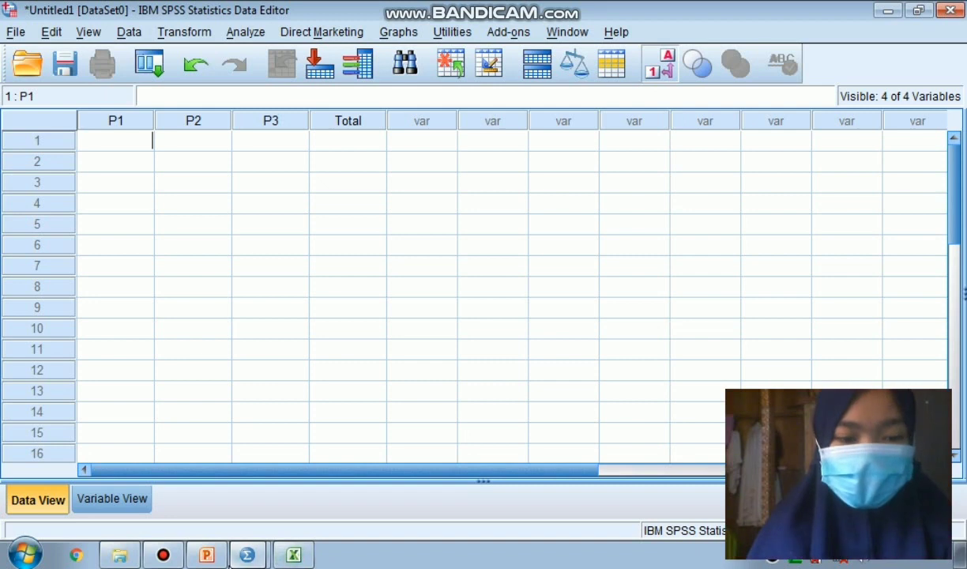
{"action": "left_click", "coordinate": [290, 556]}
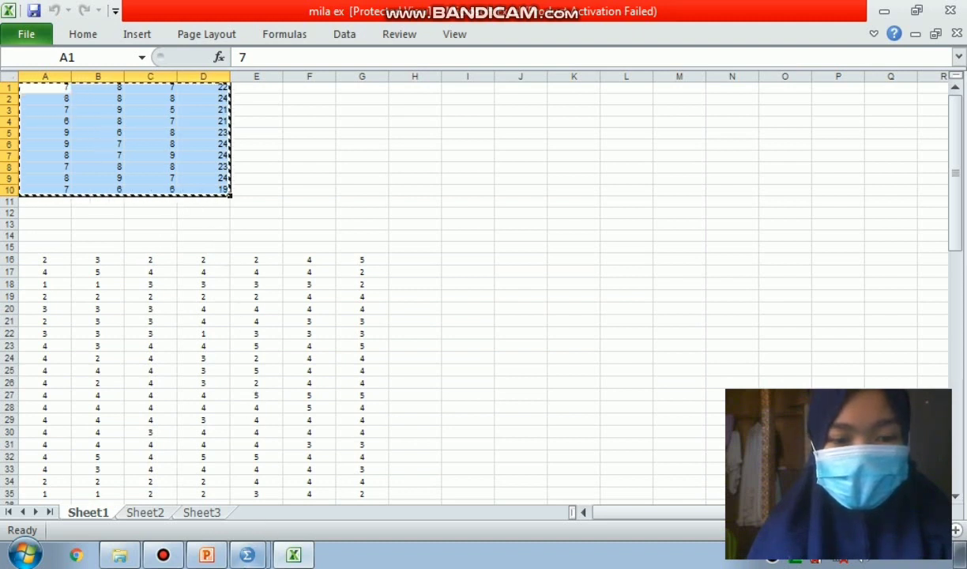
{"action": "mouse_move", "coordinate": [245, 553]}
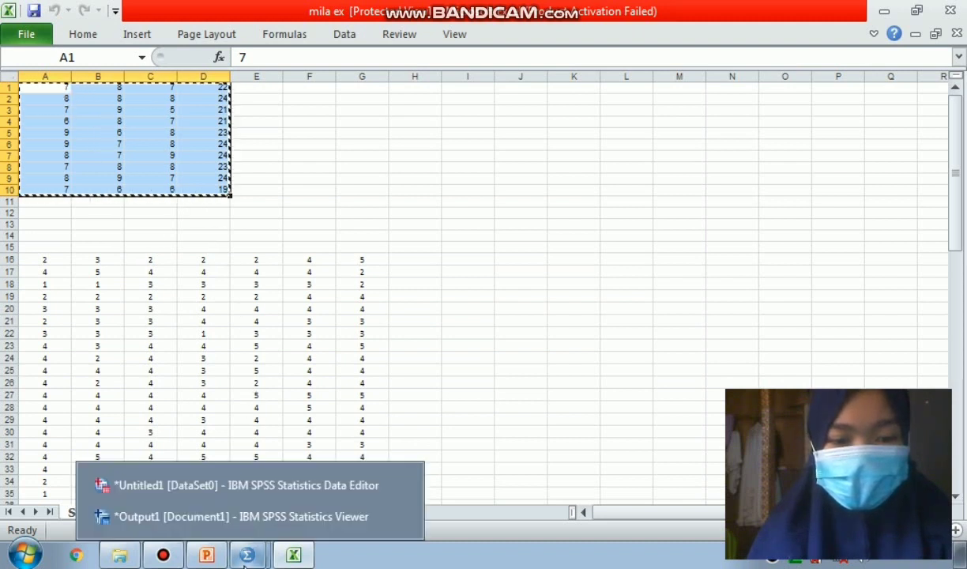
{"action": "left_click", "coordinate": [245, 487]}
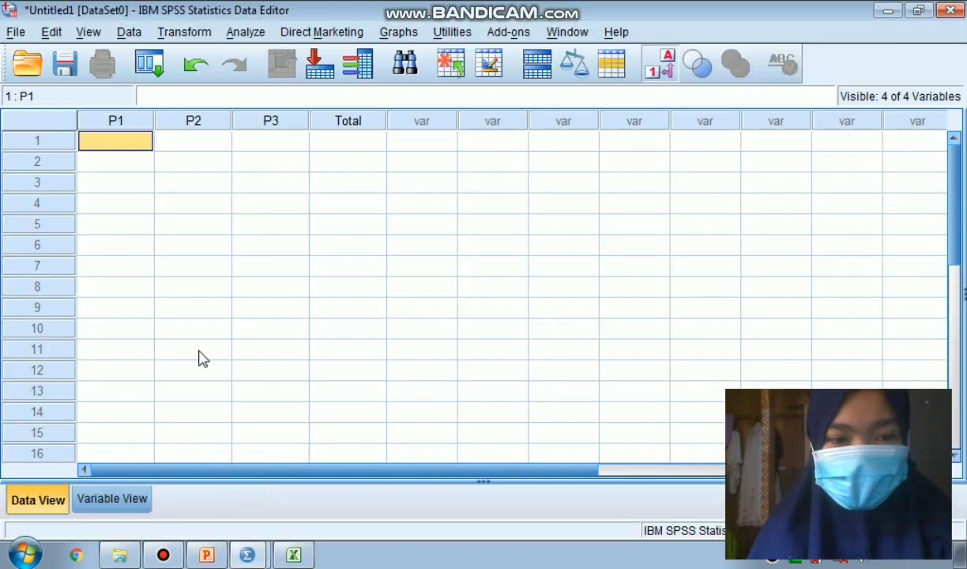
{"action": "left_click", "coordinate": [112, 137]}
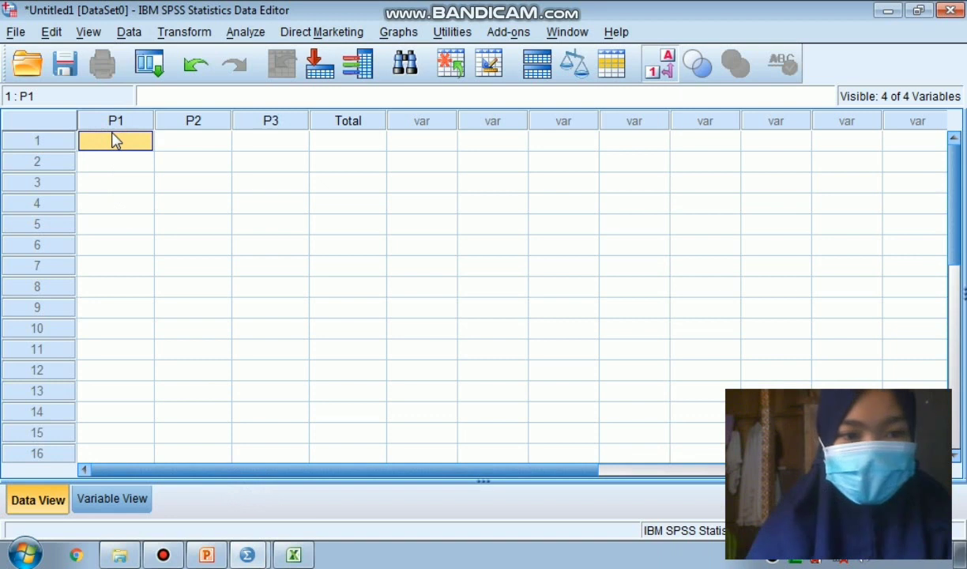
{"action": "key", "text": "ctrl+v"}
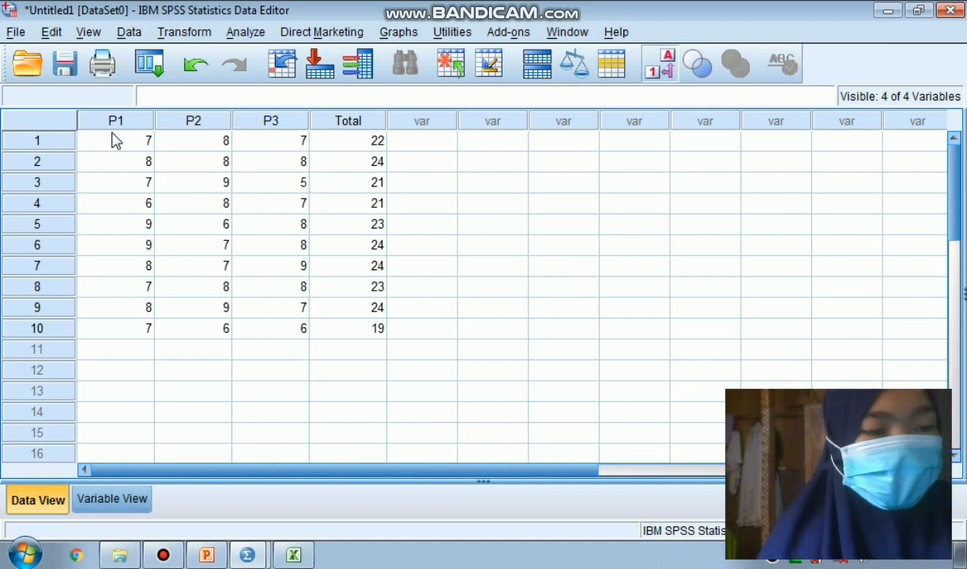
Run a bivariate correlation on Pertanyaan 1, Pertanyaan 2, Pertanyaan 3 and Total with Pearson, two-tailed significance and flagged significant correlations, and select the resulting table.
{"action": "left_click", "coordinate": [239, 38]}
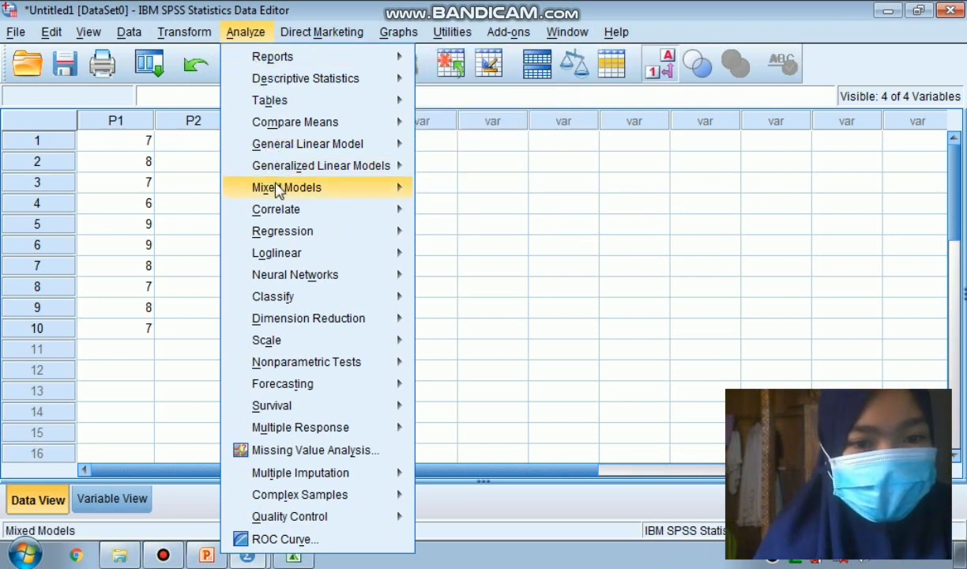
{"action": "mouse_move", "coordinate": [283, 218]}
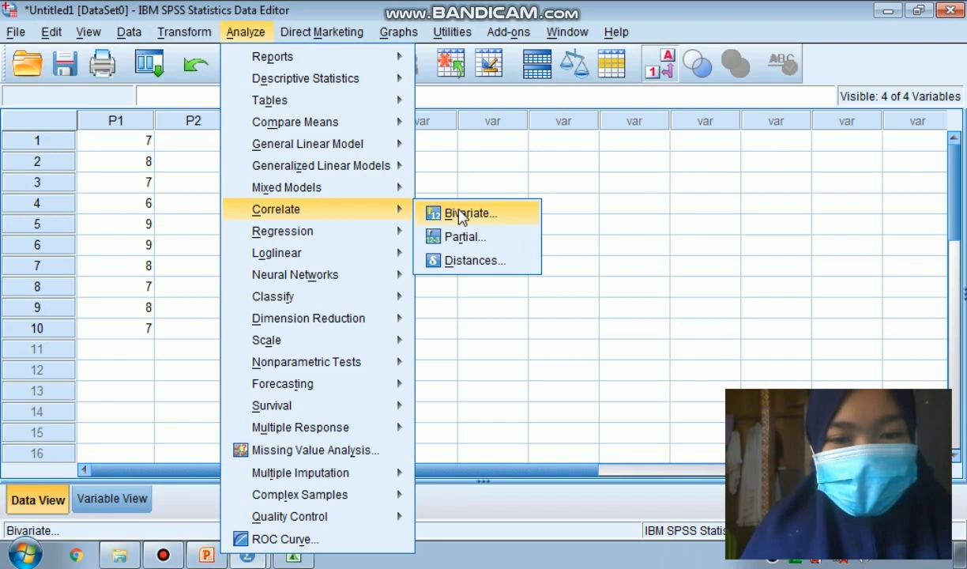
{"action": "left_click", "coordinate": [466, 214]}
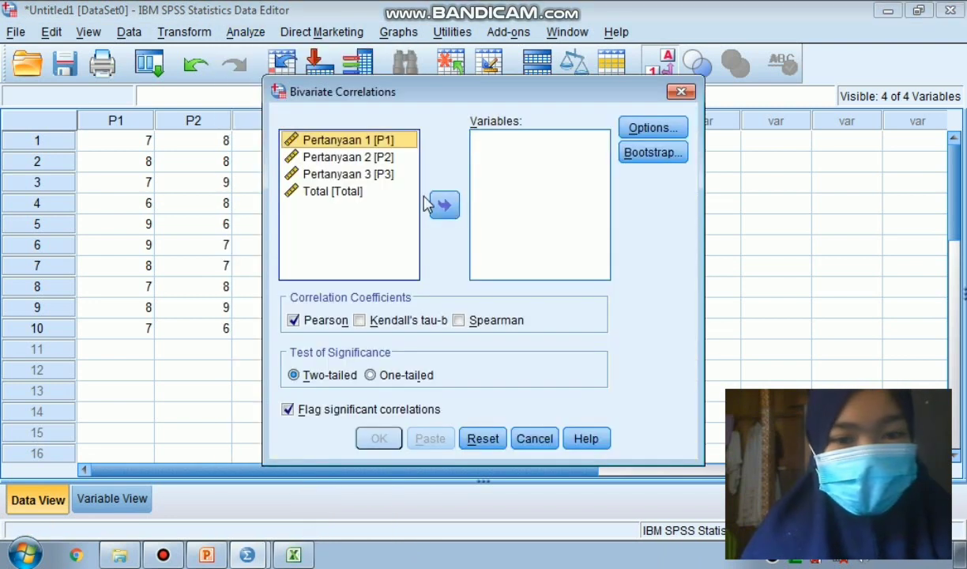
{"action": "left_click", "coordinate": [359, 142]}
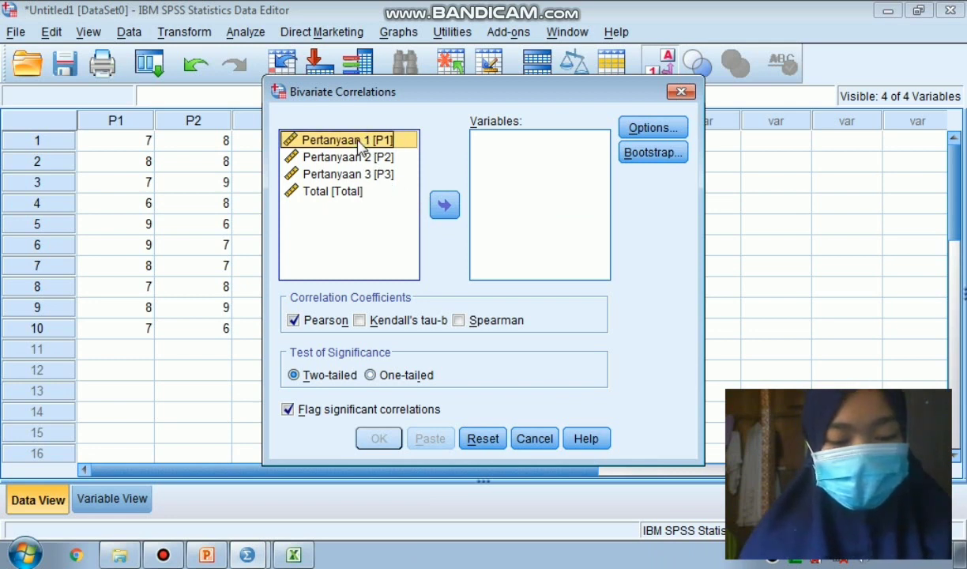
{"action": "mouse_move", "coordinate": [359, 143]}
{"action": "left_mouse_down"}
{"action": "mouse_move", "coordinate": [348, 173]}
{"action": "mouse_move", "coordinate": [363, 212]}
{"action": "mouse_move", "coordinate": [351, 158]}
{"action": "left_mouse_up"}
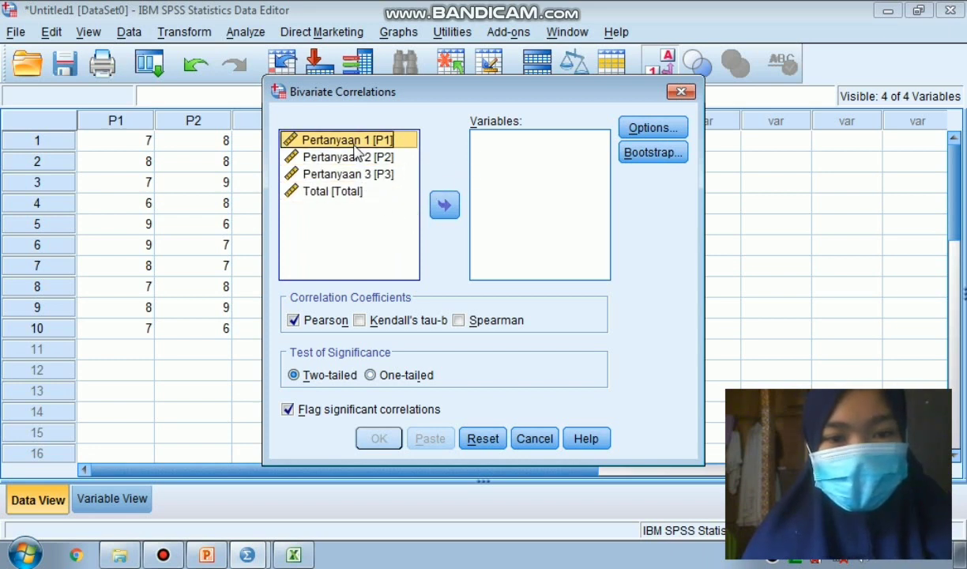
{"action": "key", "text": "ctrl+a"}
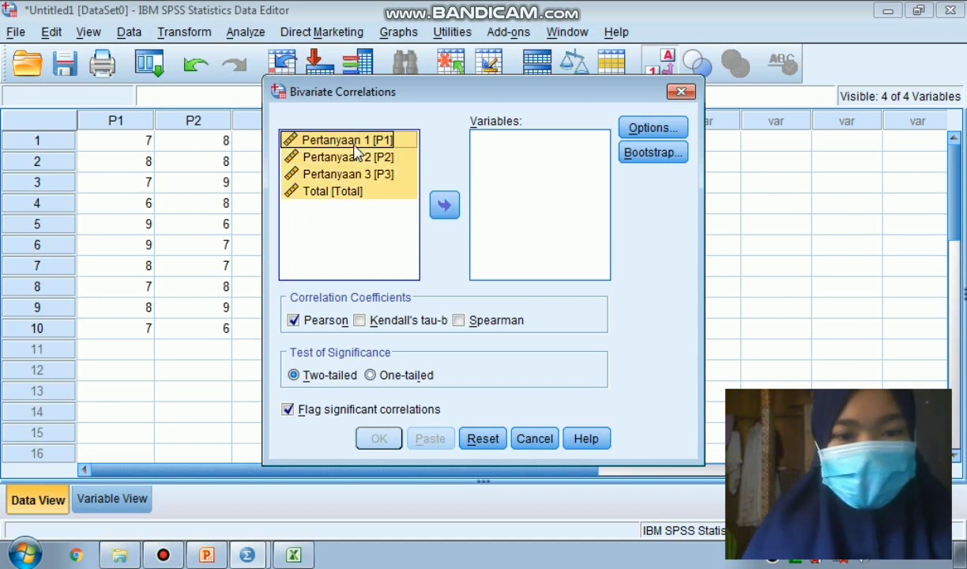
{"action": "left_click", "coordinate": [444, 206]}
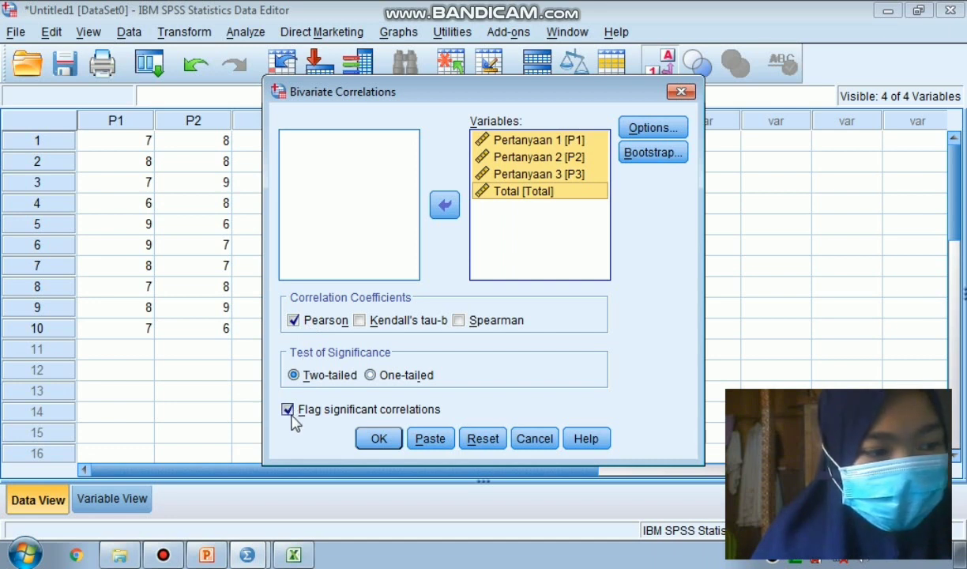
{"action": "left_click", "coordinate": [371, 439]}
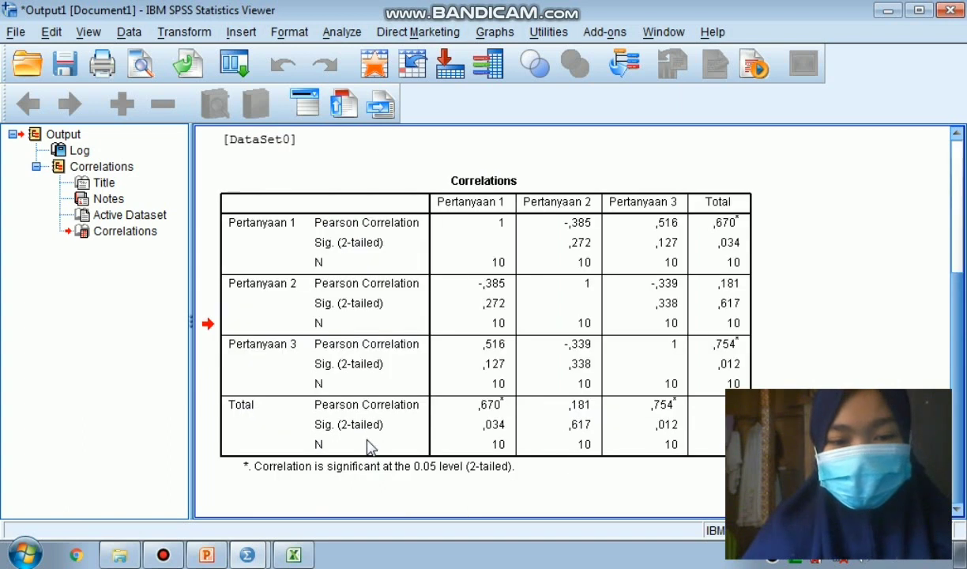
{"action": "left_click", "coordinate": [505, 442]}
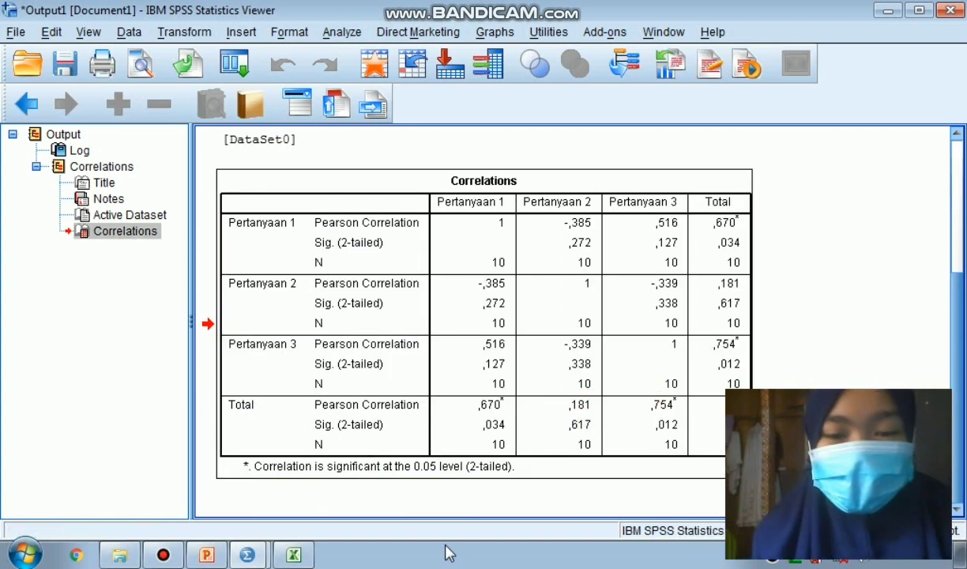